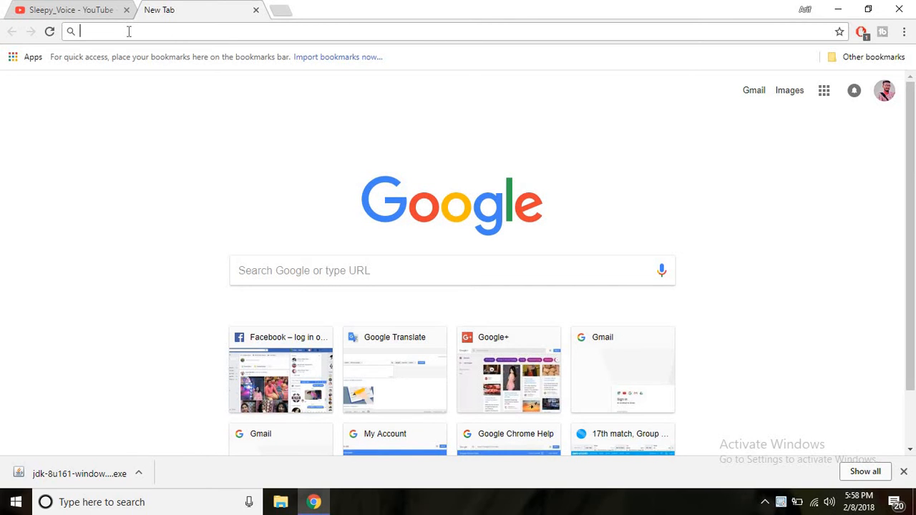
Search the web for "jdk download" and open Oracle's Java SE Development Kit 8 downloads page
text(jd)
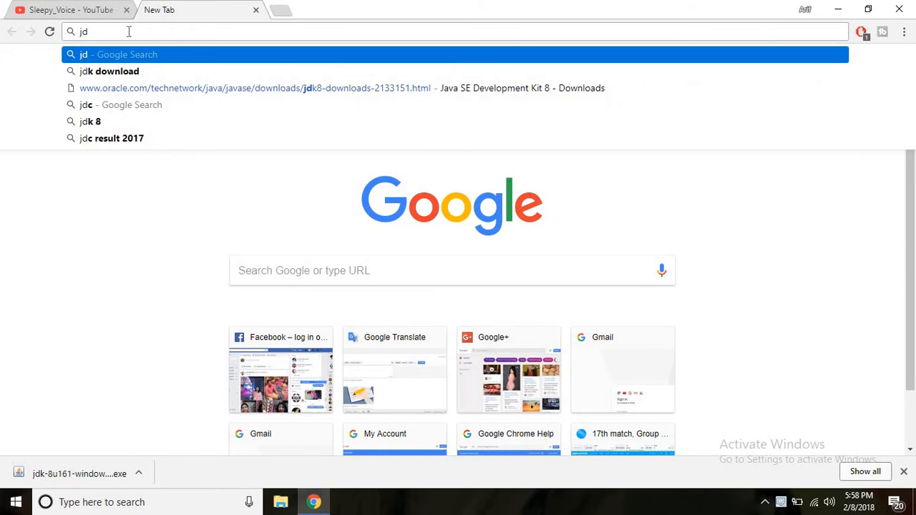
text(k)
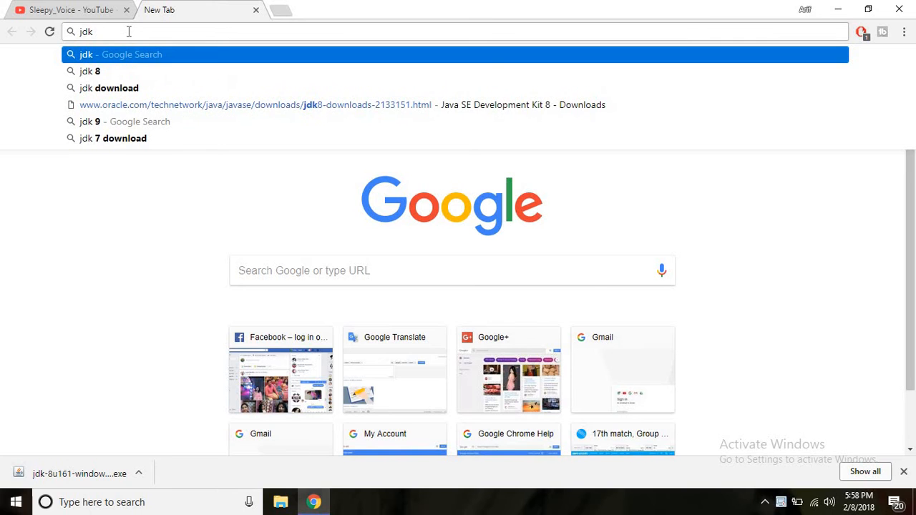
key(Down)
key(Down)
key(Return)
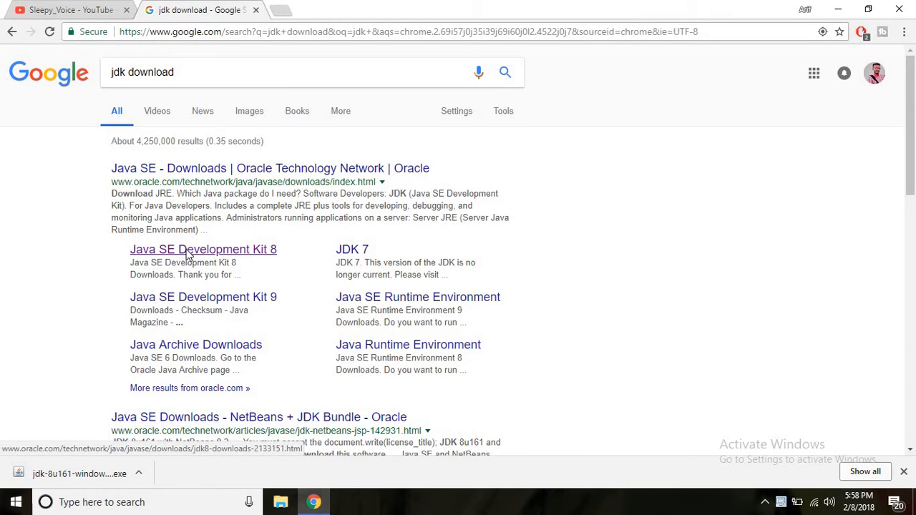
click(188, 256)
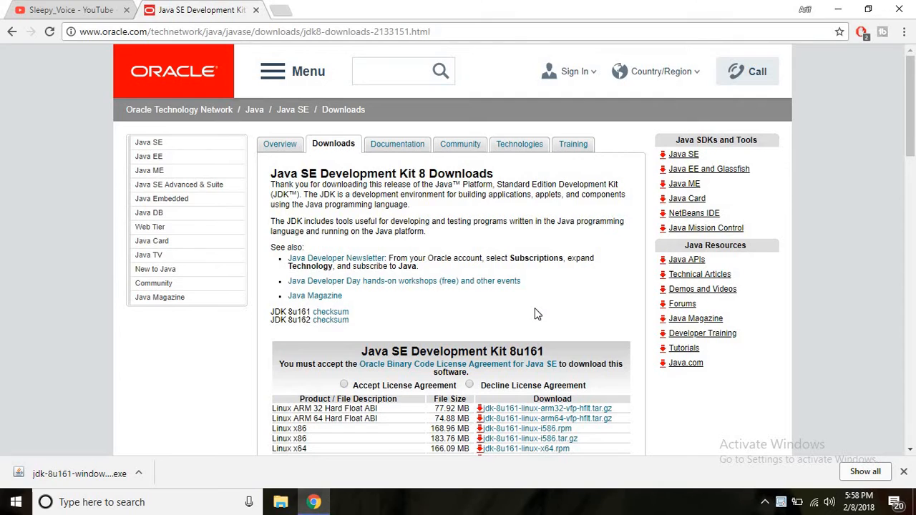
Accept the license agreement for Java SE Development Kit 8u161 and download the Windows x64 installer
scroll(537, 313, down, 3)
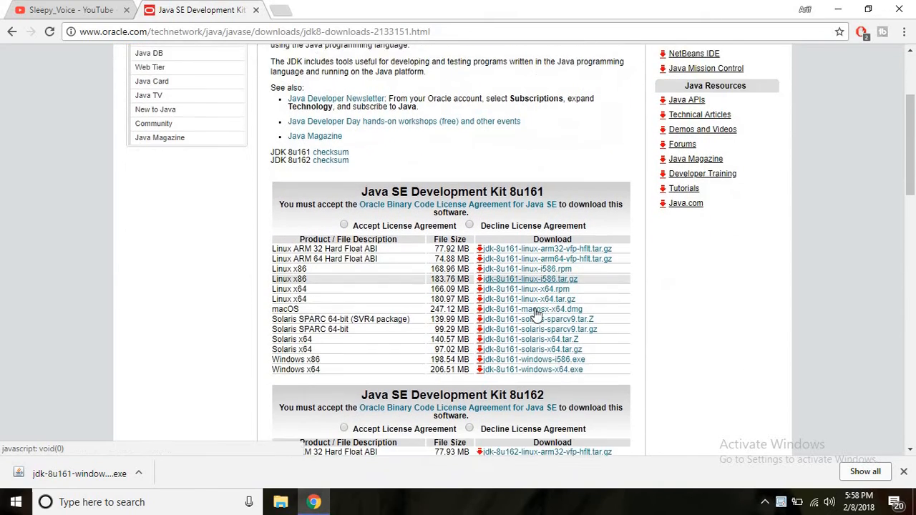
scroll(537, 315, down, 1)
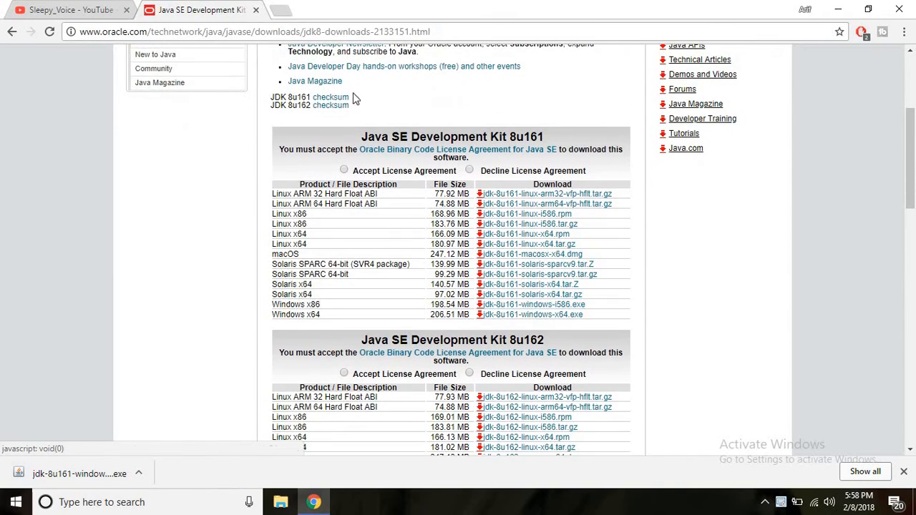
click(344, 171)
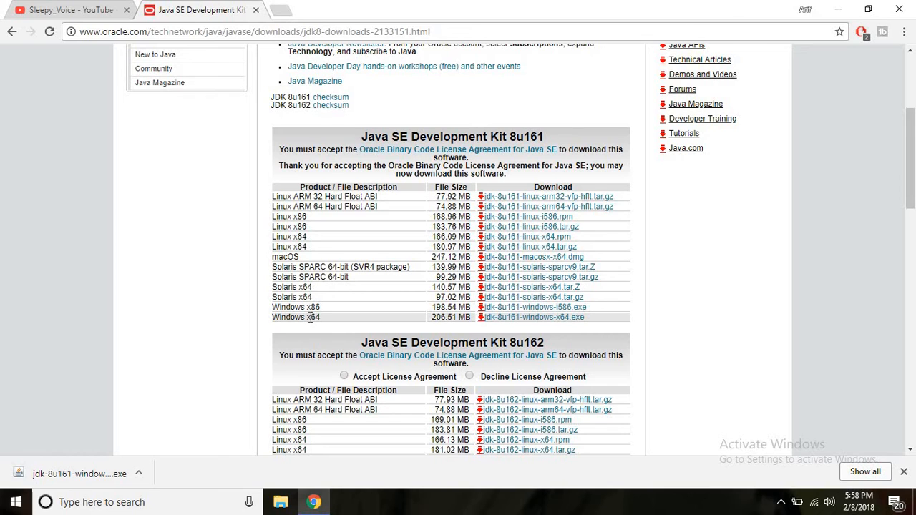
click(511, 318)
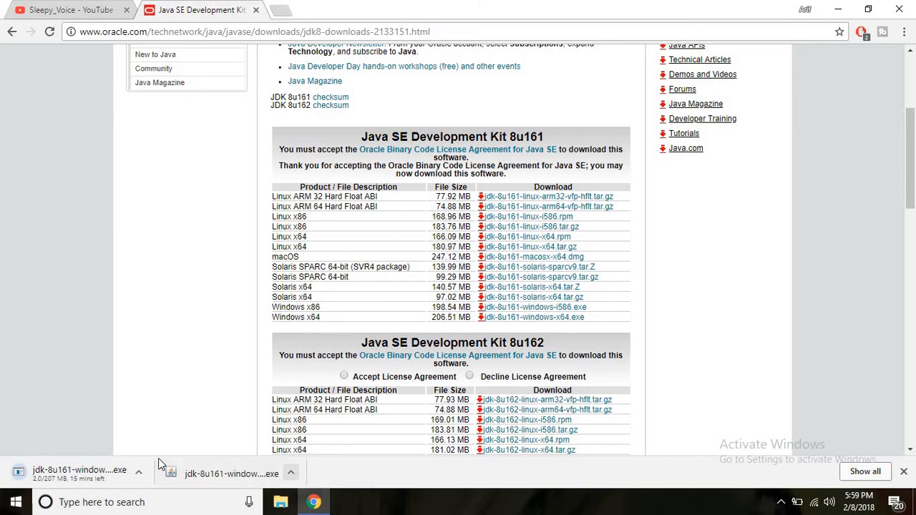
Cancel the running JDK download and show the already downloaded jdk-8u161 installer in its folder
click(140, 473)
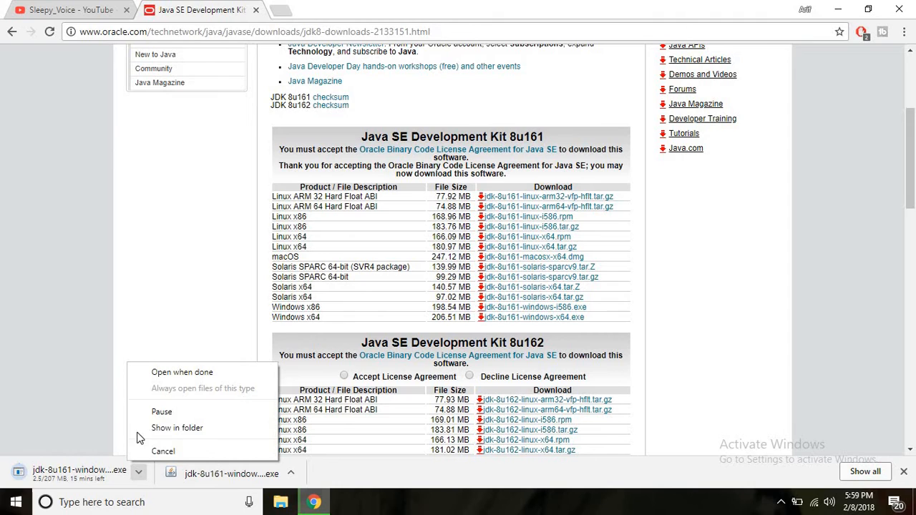
click(158, 451)
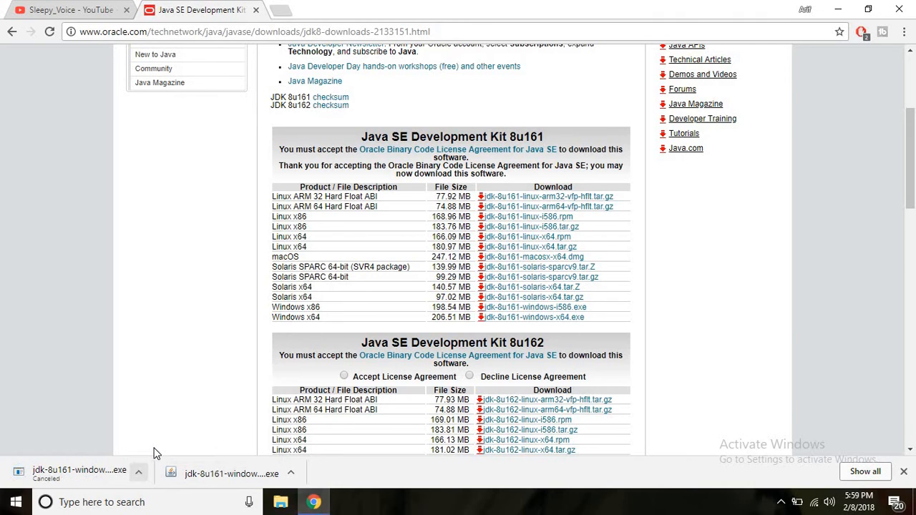
click(294, 474)
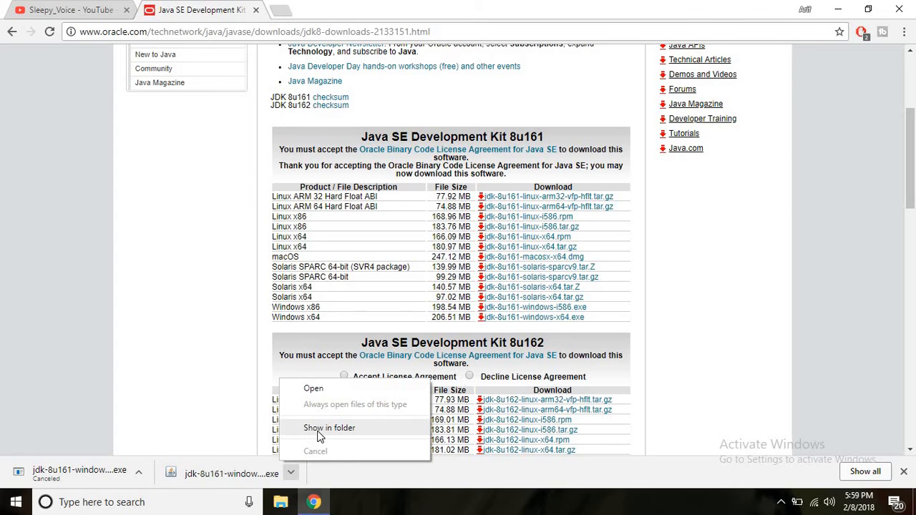
click(319, 429)
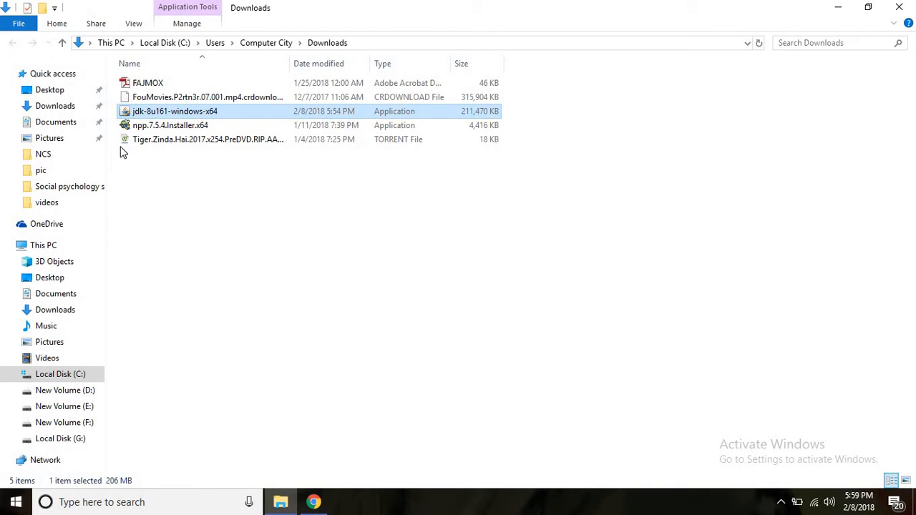
Run the jdk-8u161-windows-x64 installer and allow it to make changes to the device
mouse_move(154, 116)
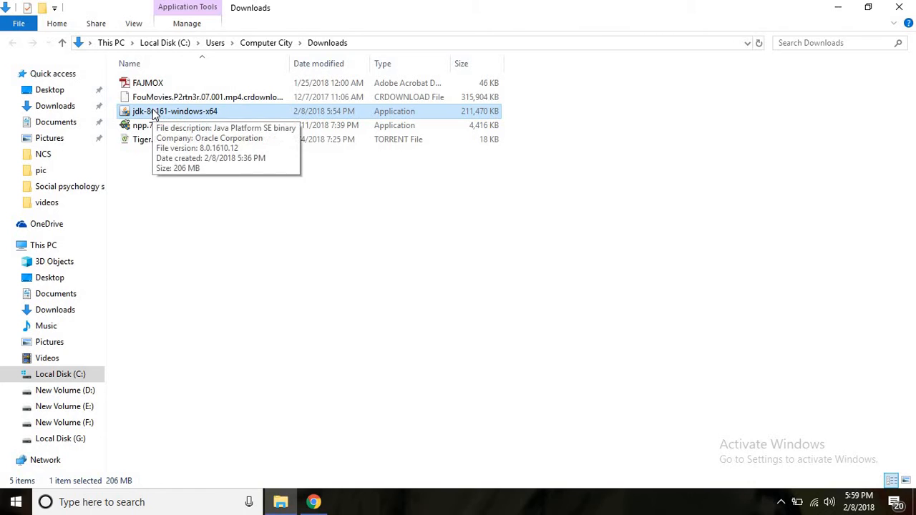
double_click(153, 113)
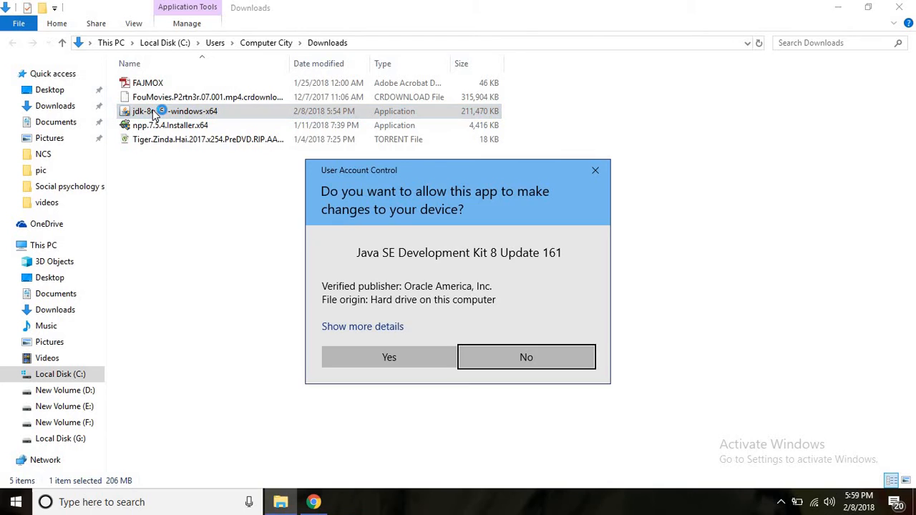
click(396, 359)
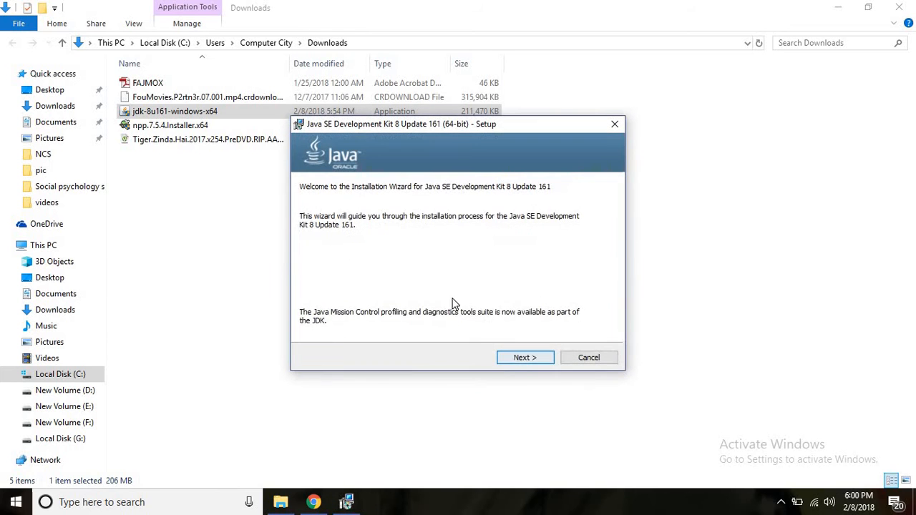
Install the JDK with its default features and the default JDK and JRE destination folders, then close the setup wizard
click(522, 358)
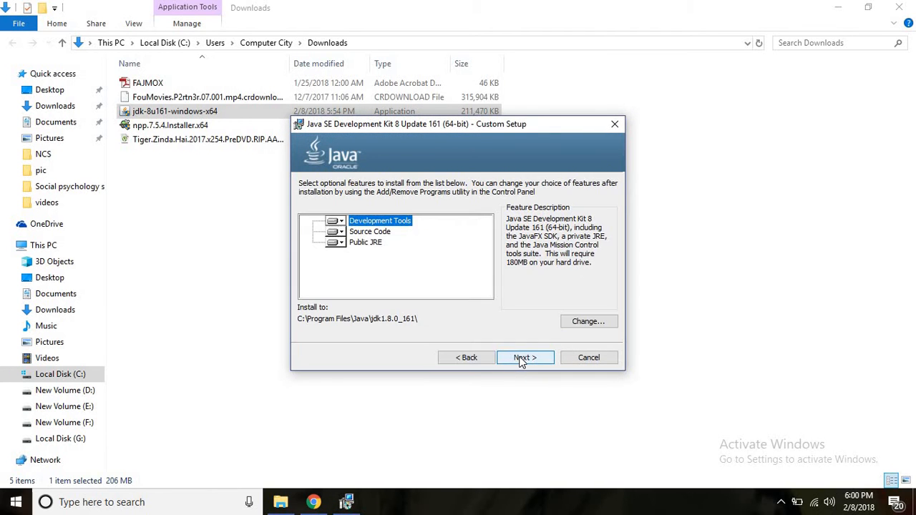
click(522, 358)
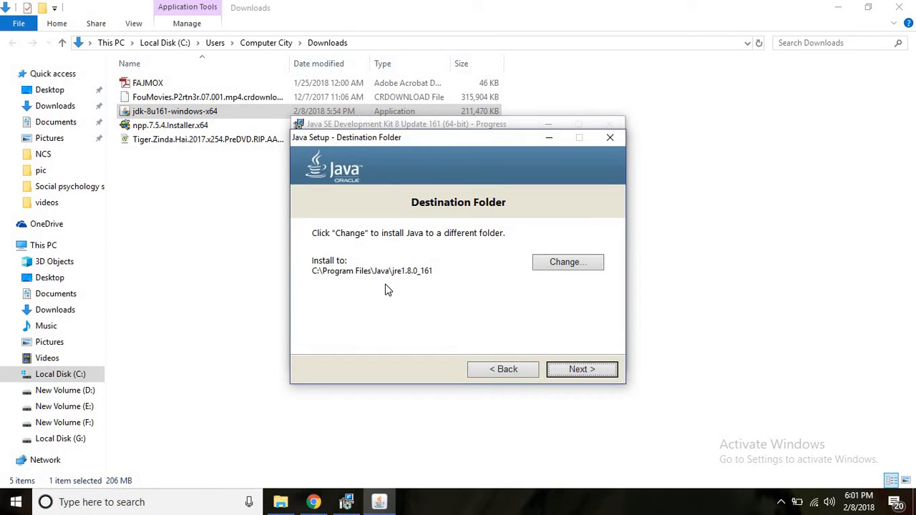
click(562, 374)
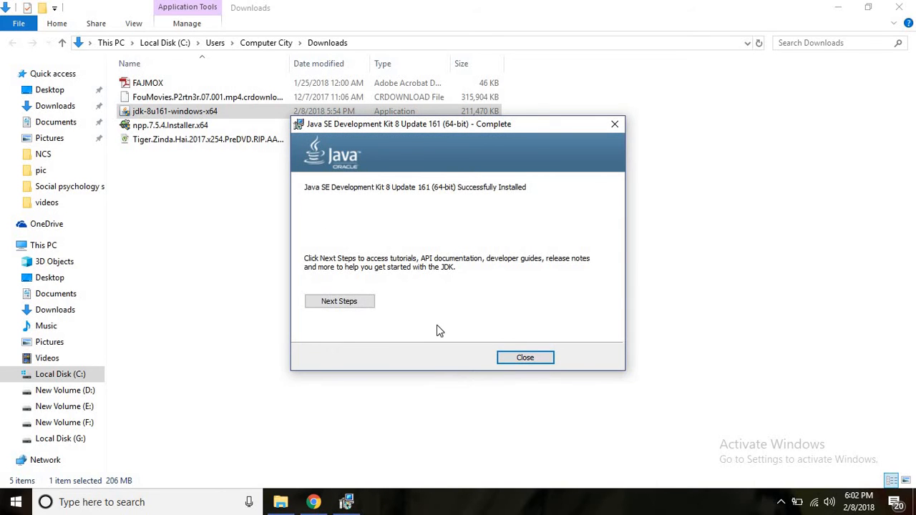
click(522, 358)
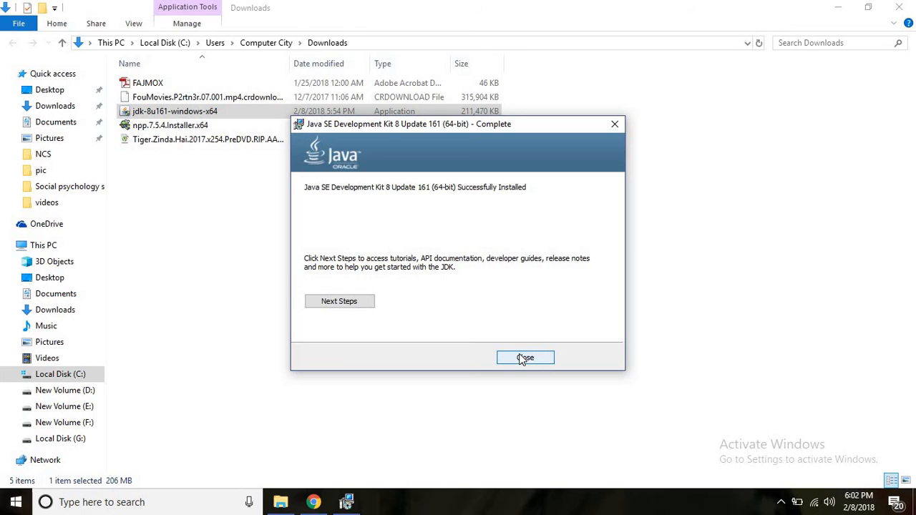
click(525, 358)
Check the Java folder in C:\Program Files for the installed JDK and JRE folders and close the window
click(68, 375)
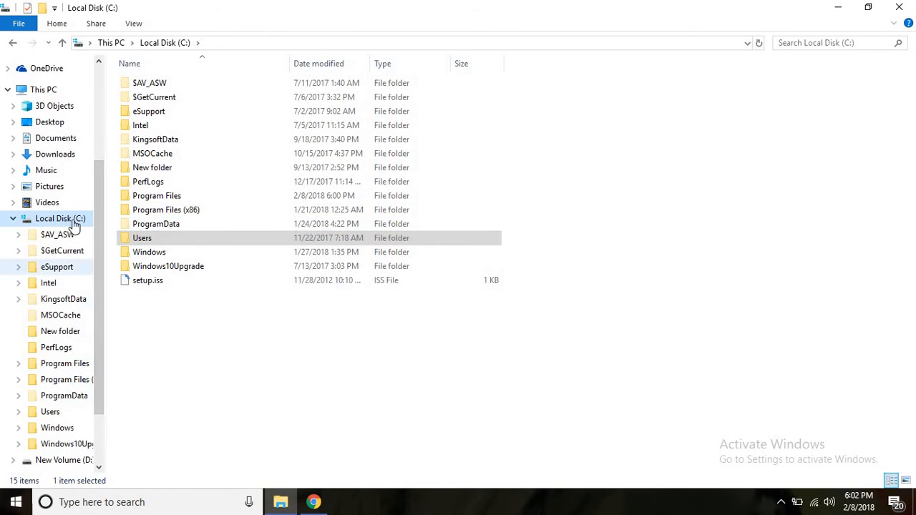
double_click(169, 199)
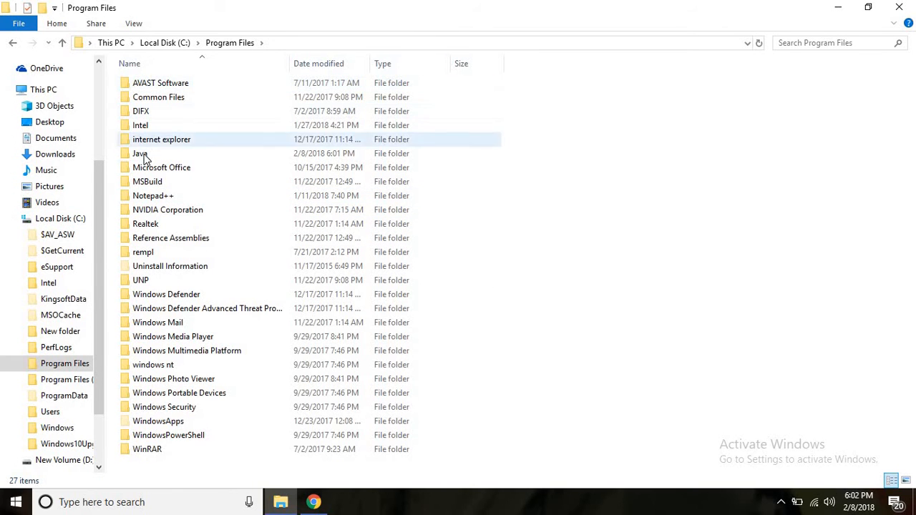
double_click(143, 154)
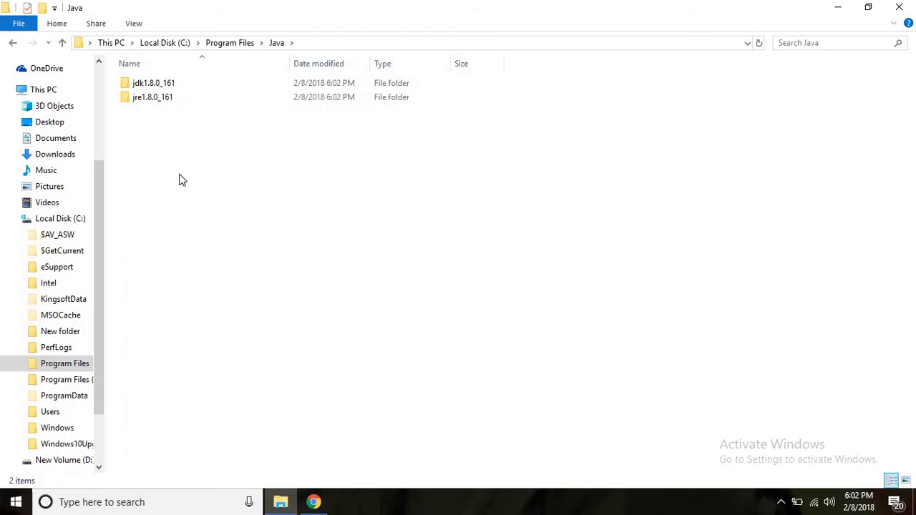
drag(182, 180, 136, 78)
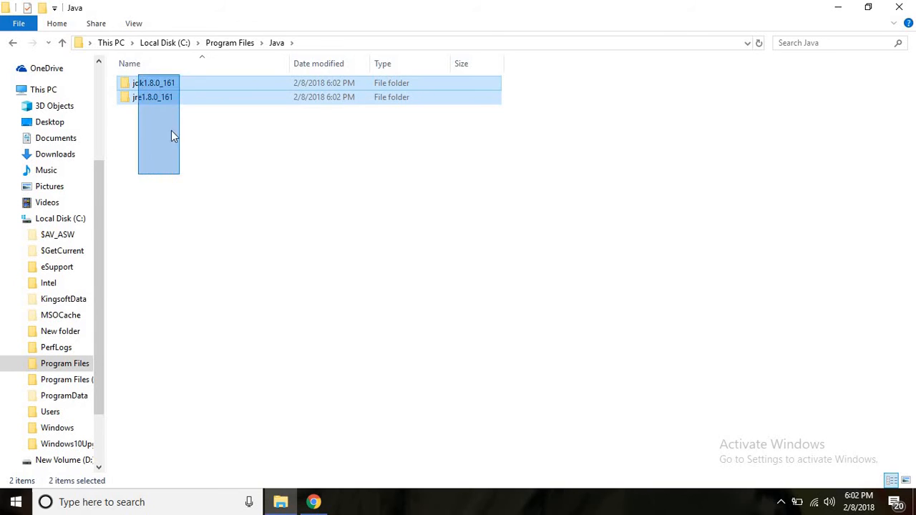
click(301, 313)
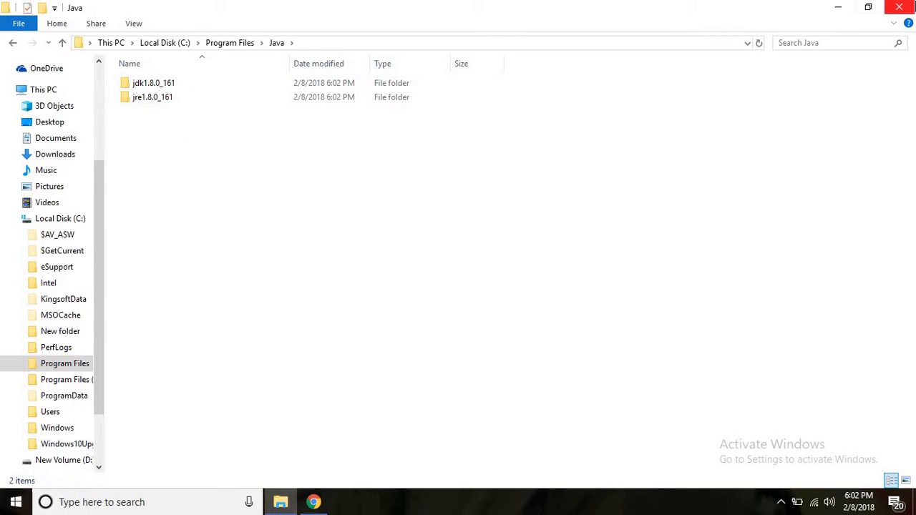
click(900, 7)
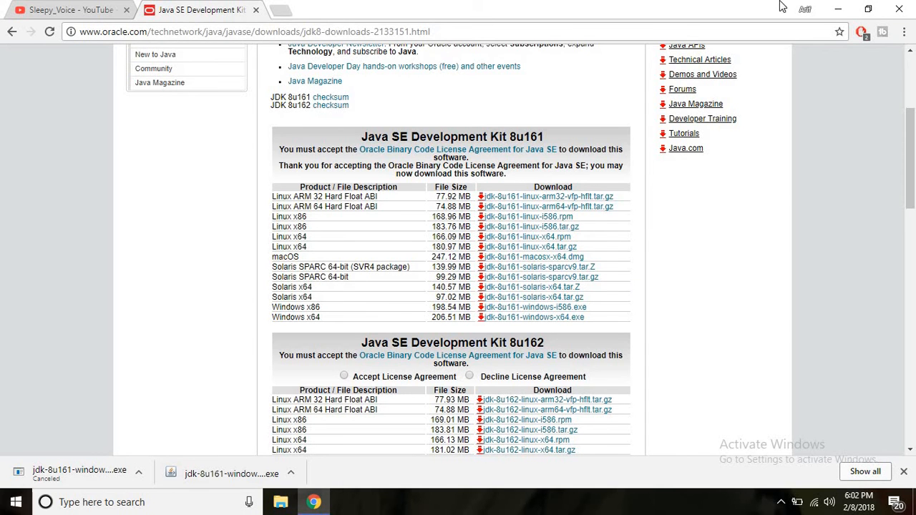
Open C:\Program Files\Java\jdk1.8.0_161\bin in a new File Explorer window and copy its folder path
click(842, 7)
double_click(368, 151)
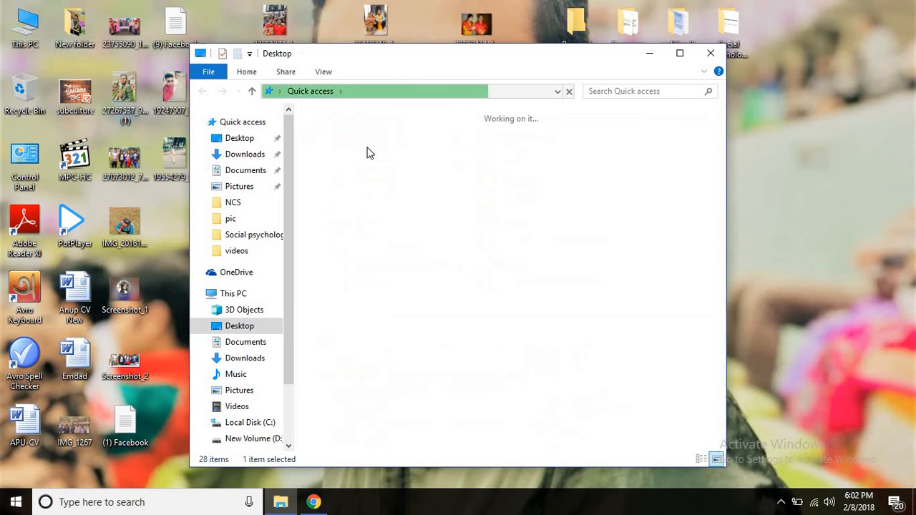
click(250, 422)
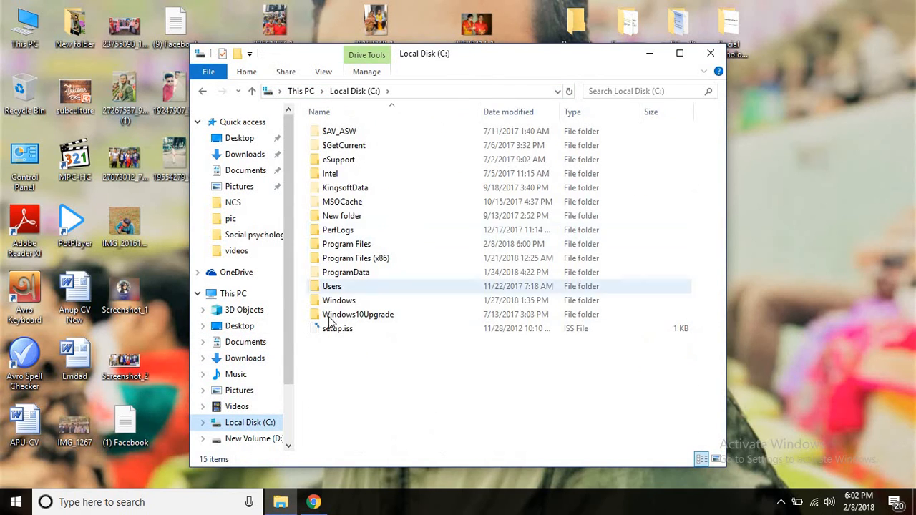
double_click(346, 246)
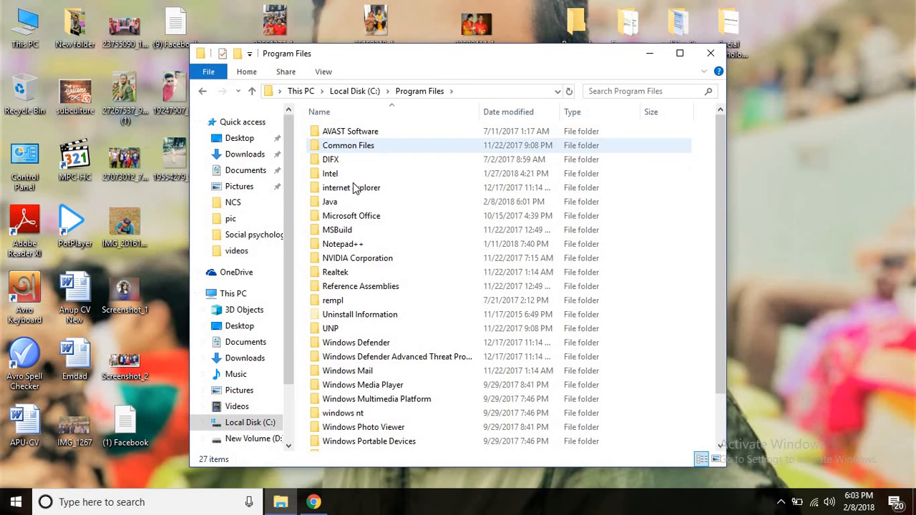
double_click(335, 204)
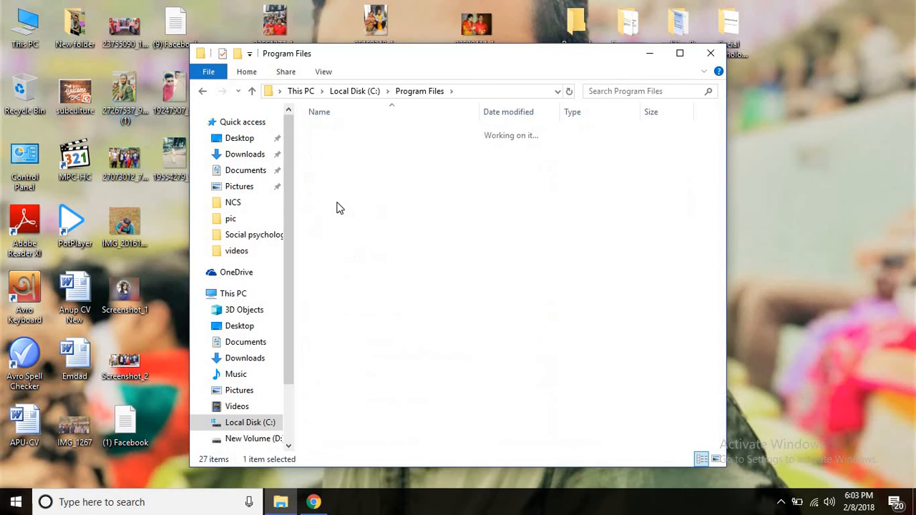
double_click(344, 132)
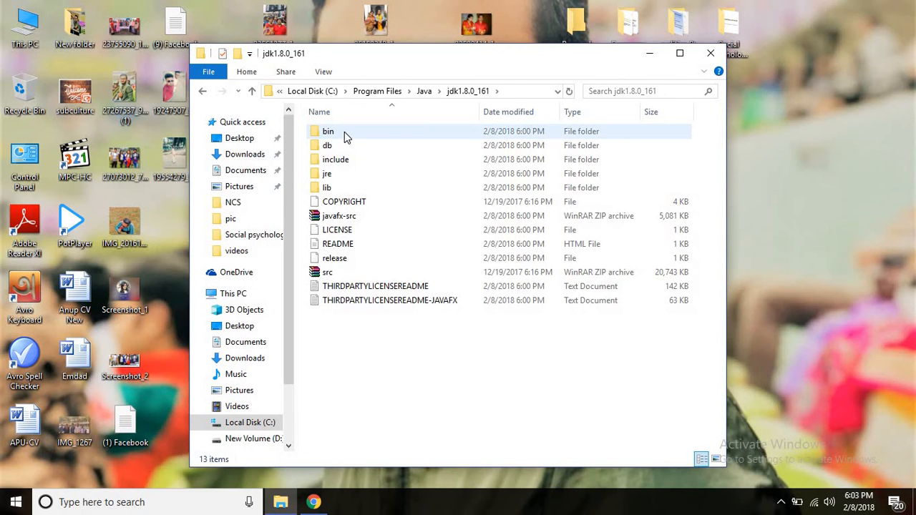
double_click(345, 131)
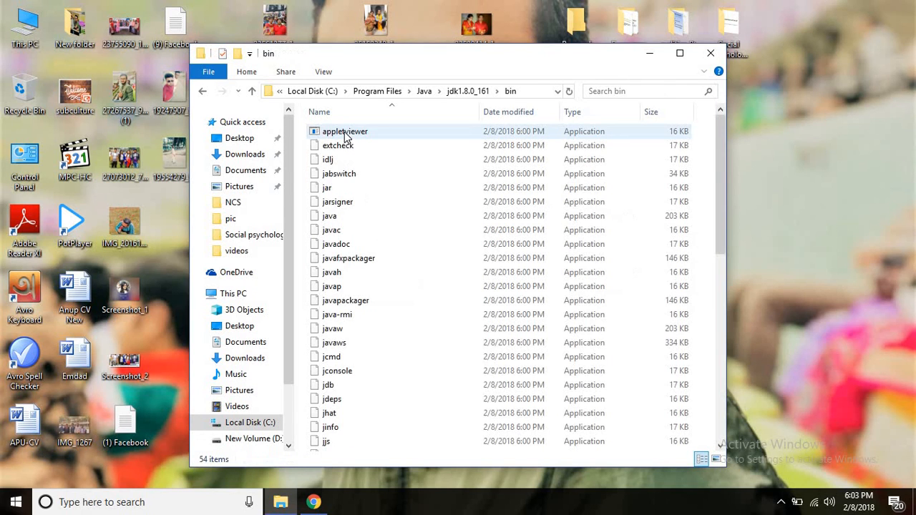
click(527, 92)
key(ctrl+c)
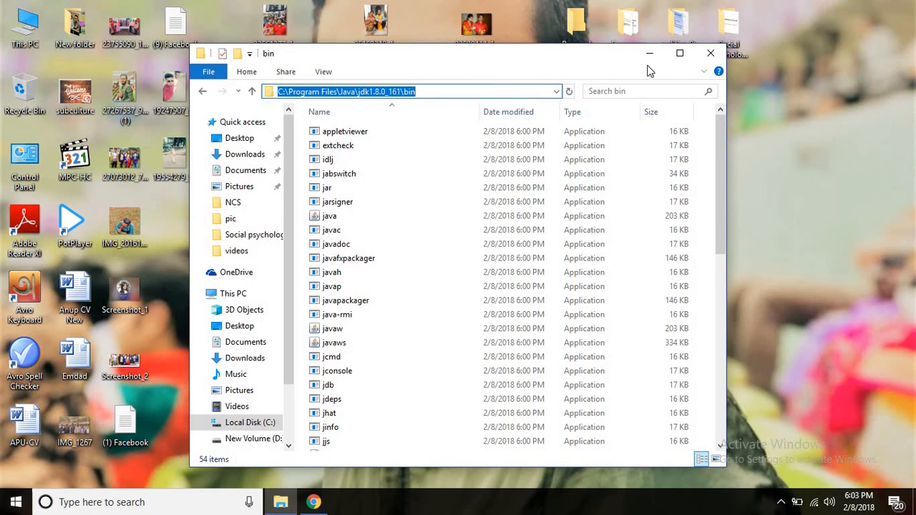
Open the system properties of This PC from the desktop
click(26, 95)
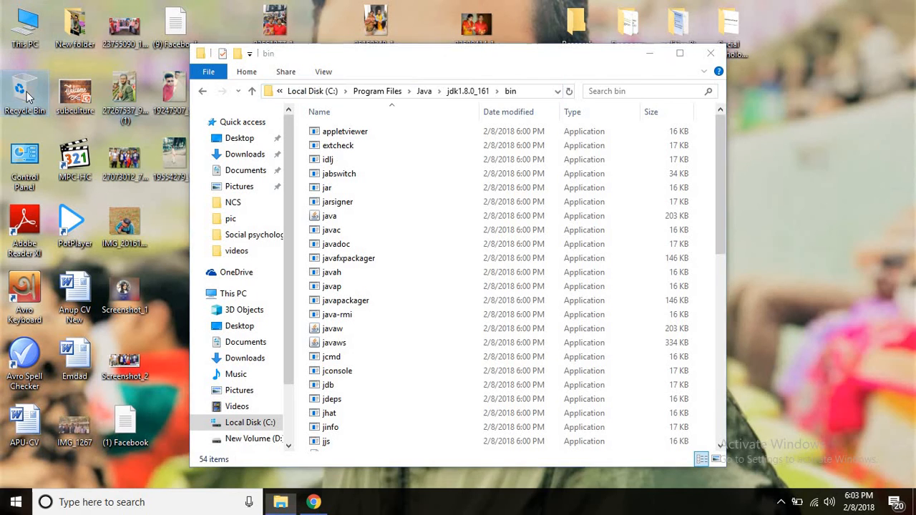
right_click(27, 23)
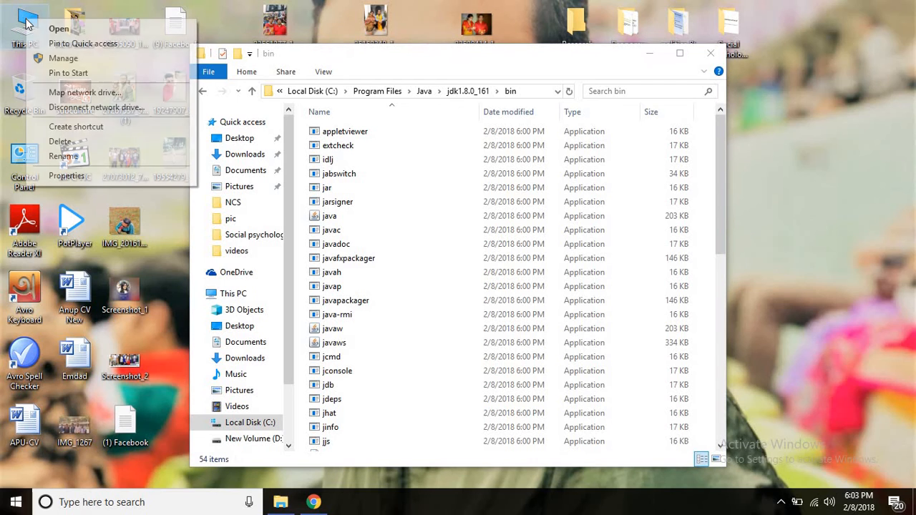
click(85, 175)
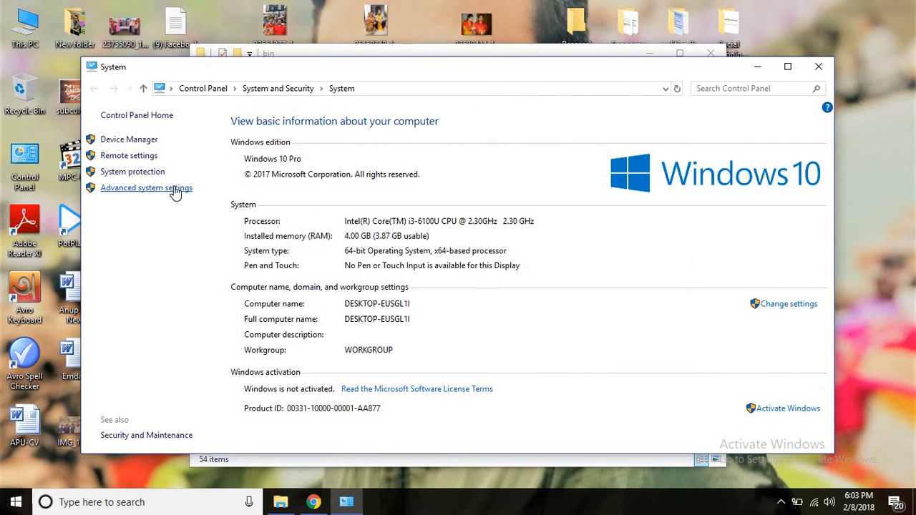
Set the user environment variable path to the copied folder path C:\Program Files\Java\jdk1.8.0_161\bin
click(176, 189)
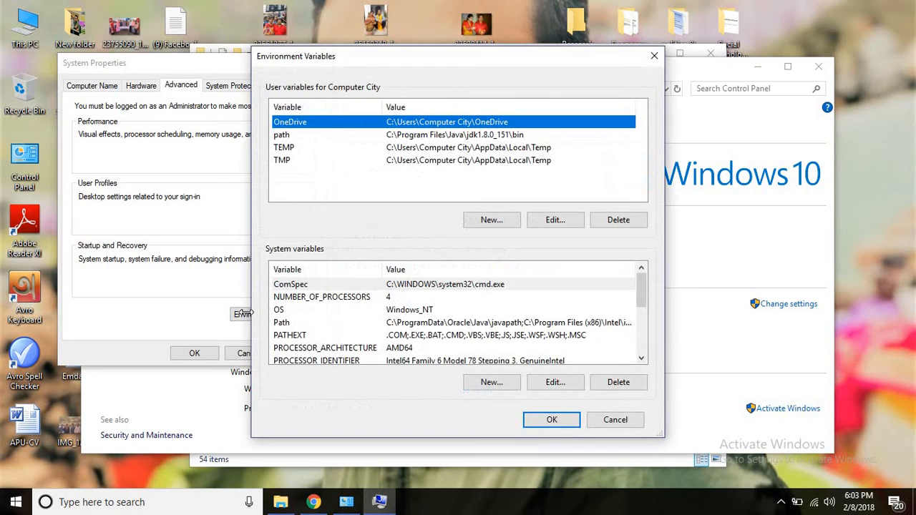
click(399, 136)
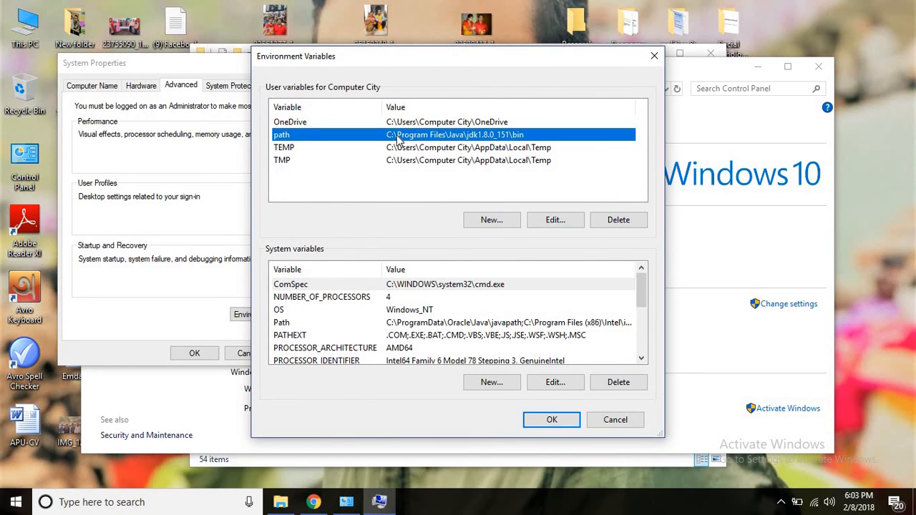
click(552, 225)
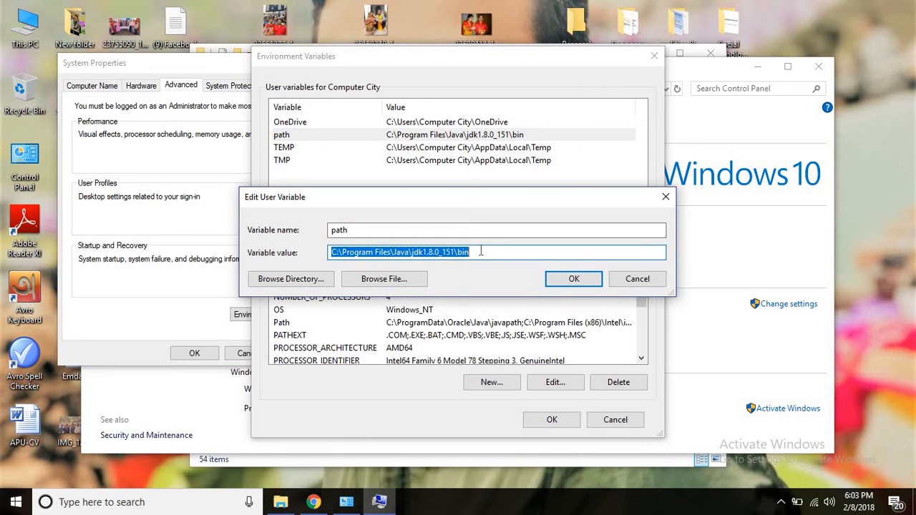
key(ctrl+v)
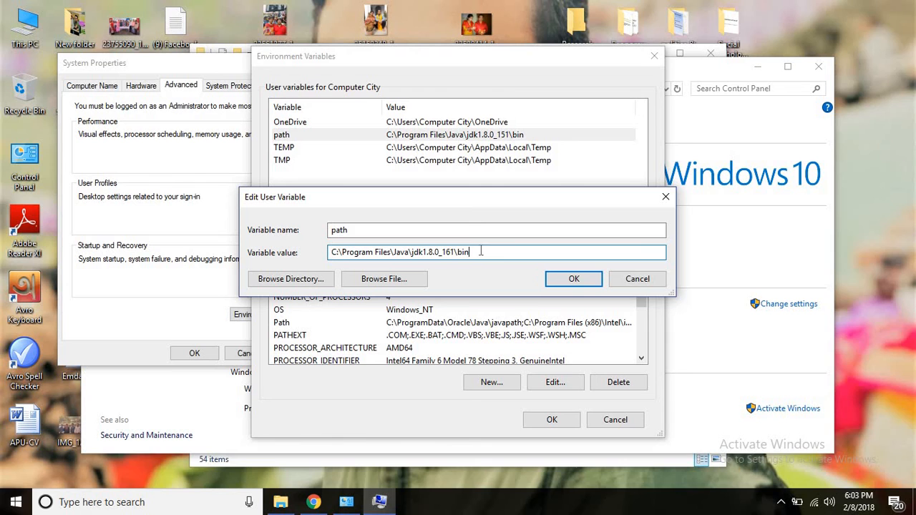
click(584, 284)
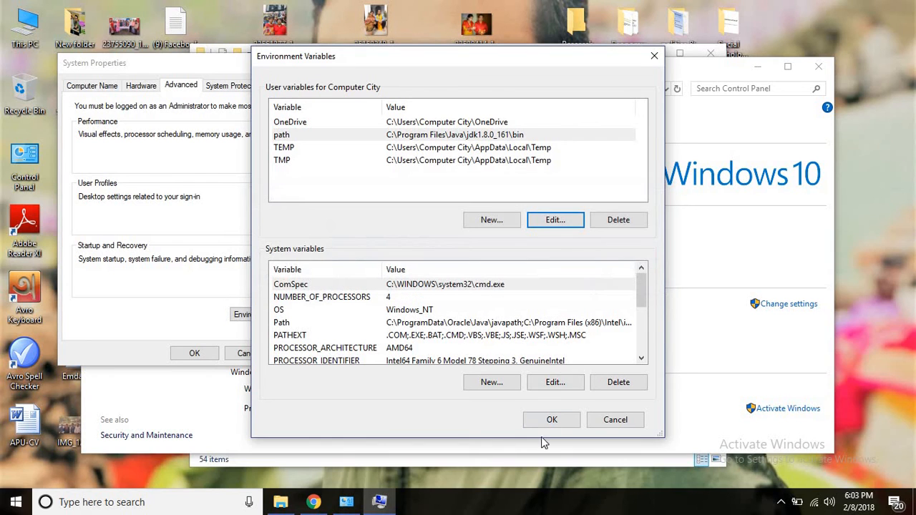
Confirm the environment variable and system property changes, and close the System window
click(551, 420)
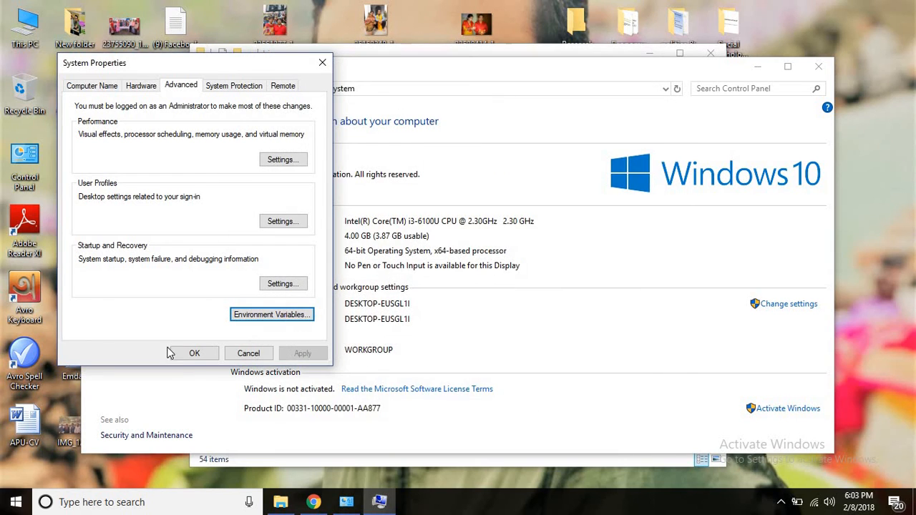
click(191, 353)
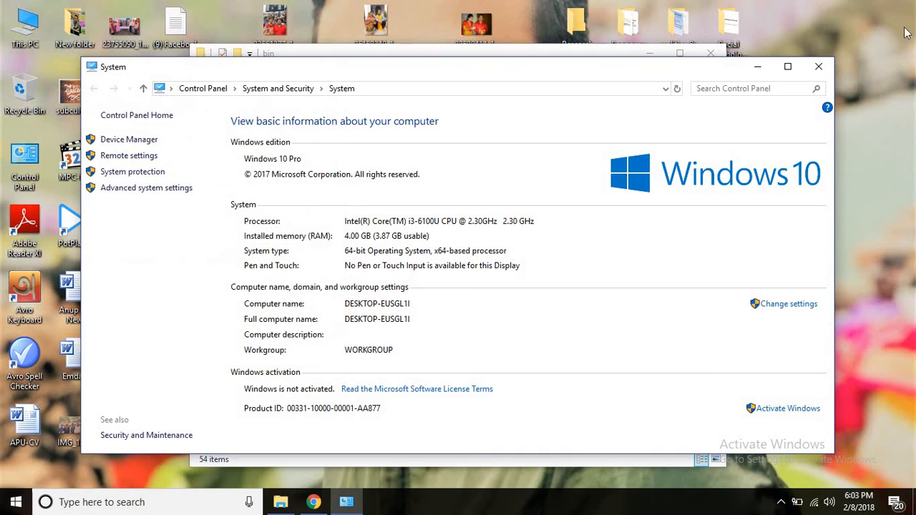
click(818, 66)
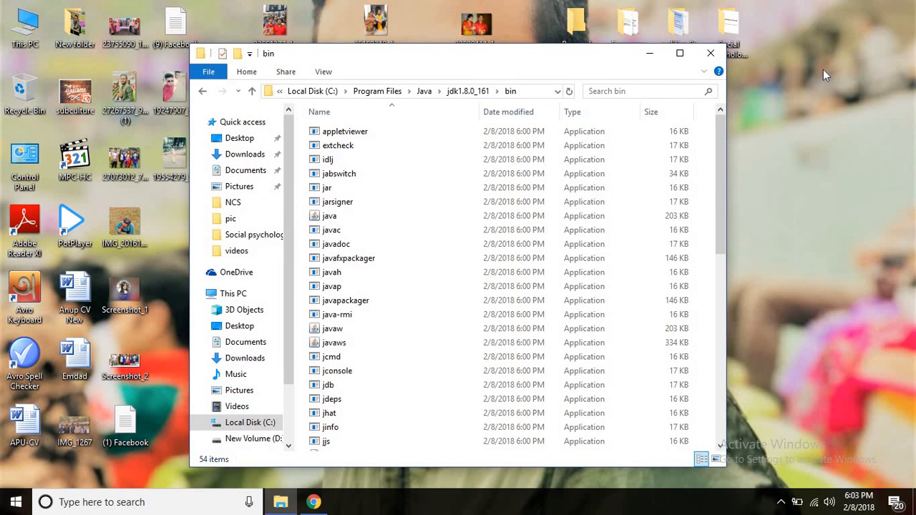
Open a Command Prompt with cmd and run javac to test the Java compiler
key(super+r)
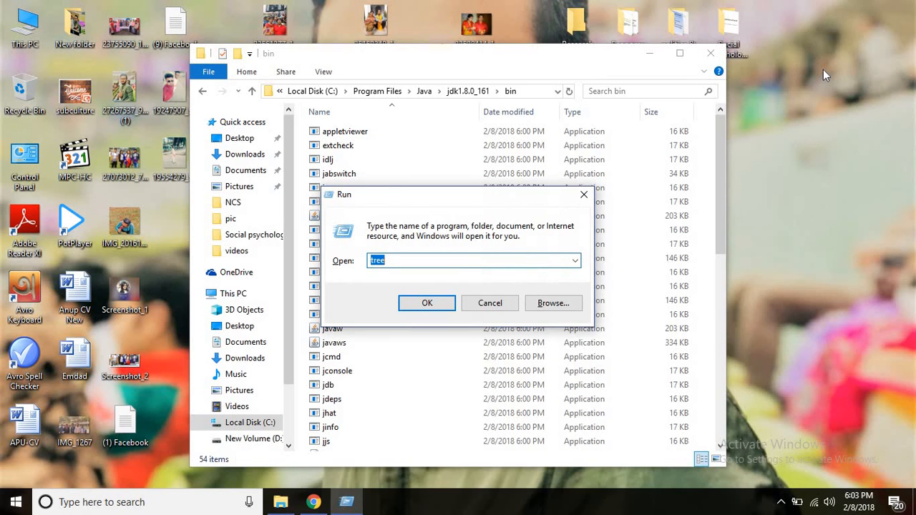
text(cmd)
key(Return)
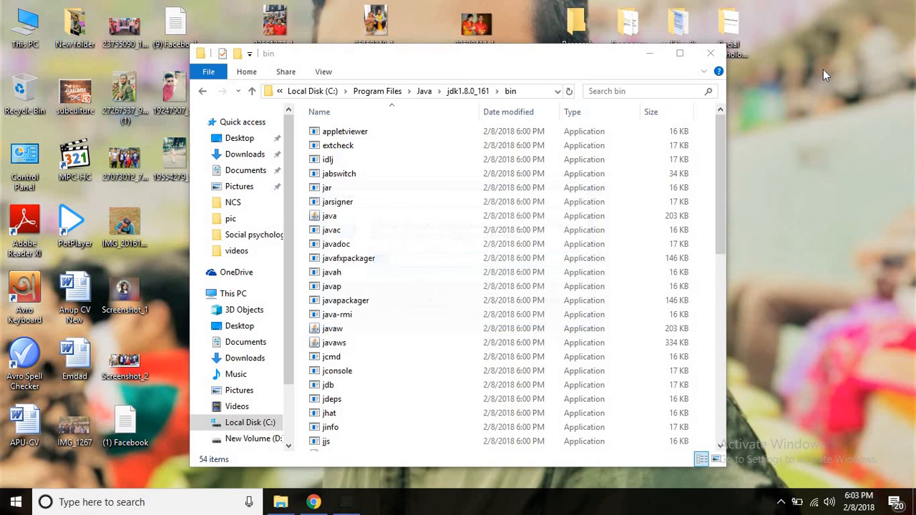
text(javac)
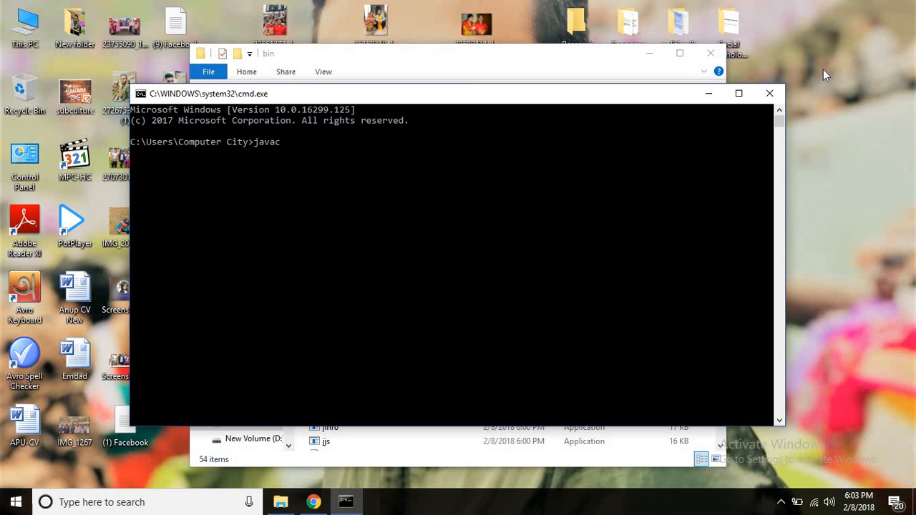
key(Return)
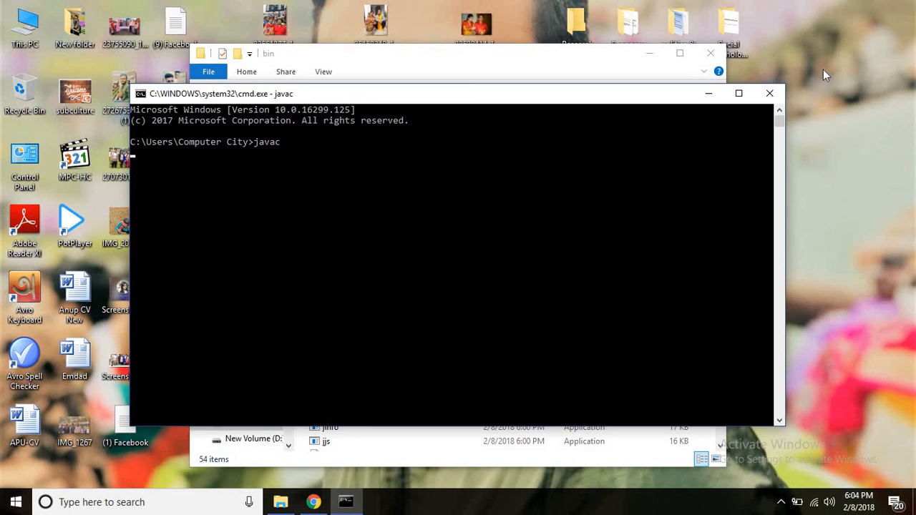